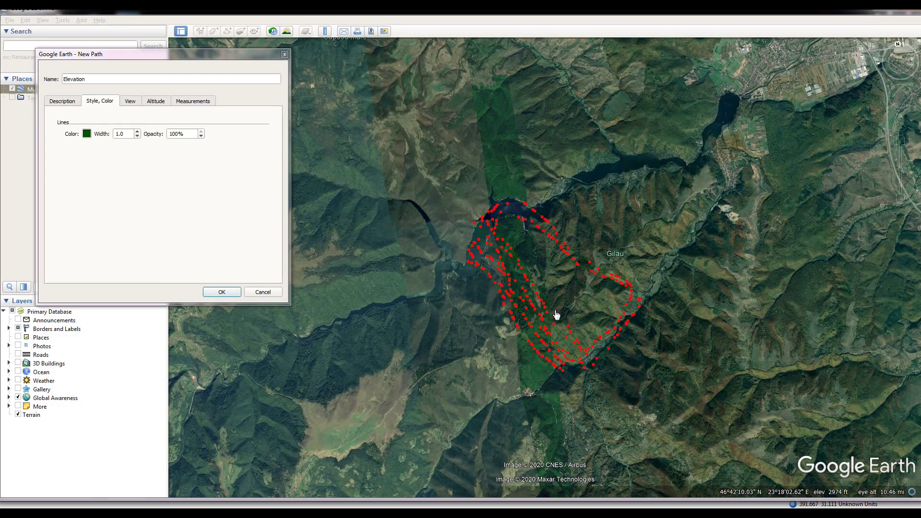
Finish tracing the Elevation path with dense points across the hilly area beside Gilau and accept the new path.
{"action": "mouse_move", "coordinate": [582, 274]}
{"action": "left_mouse_down"}
{"action": "mouse_move", "coordinate": [622, 292]}
{"action": "mouse_move", "coordinate": [586, 335]}
{"action": "mouse_move", "coordinate": [588, 350]}
{"action": "mouse_move", "coordinate": [602, 314]}
{"action": "mouse_move", "coordinate": [573, 325]}
{"action": "mouse_move", "coordinate": [579, 337]}
{"action": "mouse_move", "coordinate": [521, 242]}
{"action": "mouse_move", "coordinate": [584, 283]}
{"action": "mouse_move", "coordinate": [545, 271]}
{"action": "mouse_move", "coordinate": [562, 278]}
{"action": "mouse_move", "coordinate": [522, 232]}
{"action": "mouse_move", "coordinate": [516, 197]}
{"action": "mouse_move", "coordinate": [577, 193]}
{"action": "mouse_move", "coordinate": [645, 266]}
{"action": "mouse_move", "coordinate": [638, 292]}
{"action": "mouse_move", "coordinate": [526, 196]}
{"action": "mouse_move", "coordinate": [581, 204]}
{"action": "mouse_move", "coordinate": [603, 219]}
{"action": "mouse_move", "coordinate": [630, 250]}
{"action": "mouse_move", "coordinate": [636, 284]}
{"action": "mouse_move", "coordinate": [531, 199]}
{"action": "mouse_move", "coordinate": [590, 211]}
{"action": "mouse_move", "coordinate": [627, 260]}
{"action": "mouse_move", "coordinate": [613, 278]}
{"action": "mouse_move", "coordinate": [551, 212]}
{"action": "mouse_move", "coordinate": [593, 225]}
{"action": "left_mouse_up"}
{"action": "mouse_move", "coordinate": [620, 255]}
{"action": "left_mouse_down"}
{"action": "mouse_move", "coordinate": [617, 268]}
{"action": "mouse_move", "coordinate": [569, 223]}
{"action": "mouse_move", "coordinate": [595, 231]}
{"action": "mouse_move", "coordinate": [617, 271]}
{"action": "left_mouse_up"}
{"action": "mouse_move", "coordinate": [579, 235]}
{"action": "left_mouse_down"}
{"action": "mouse_move", "coordinate": [610, 246]}
{"action": "mouse_move", "coordinate": [591, 239]}
{"action": "mouse_move", "coordinate": [598, 253]}
{"action": "mouse_move", "coordinate": [557, 302]}
{"action": "mouse_move", "coordinate": [555, 254]}
{"action": "left_mouse_up"}
{"action": "mouse_move", "coordinate": [600, 305]}
{"action": "left_mouse_down"}
{"action": "mouse_move", "coordinate": [549, 280]}
{"action": "mouse_move", "coordinate": [526, 240]}
{"action": "mouse_move", "coordinate": [513, 261]}
{"action": "mouse_move", "coordinate": [573, 296]}
{"action": "left_mouse_up"}
{"action": "left_click", "coordinate": [222, 293]}
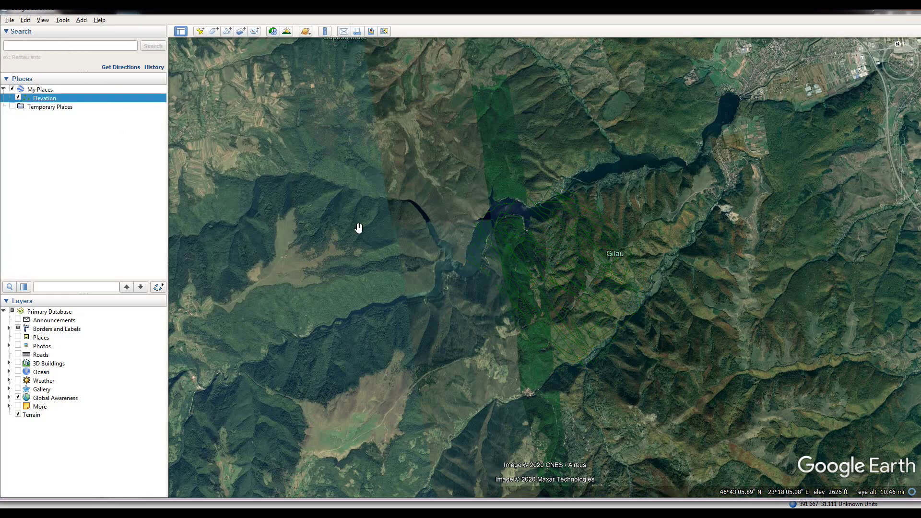
Save the Elevation path as the Kmz file Elevation in the C:\GIS folder.
{"action": "right_click", "coordinate": [66, 100]}
{"action": "left_click", "coordinate": [126, 164]}
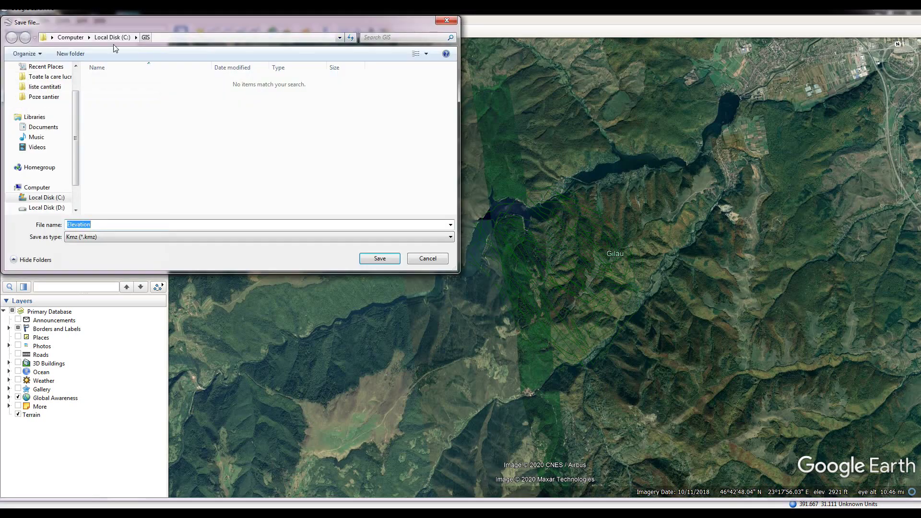
{"action": "left_click_drag", "start_coordinate": [148, 22], "coordinate": [369, 83]}
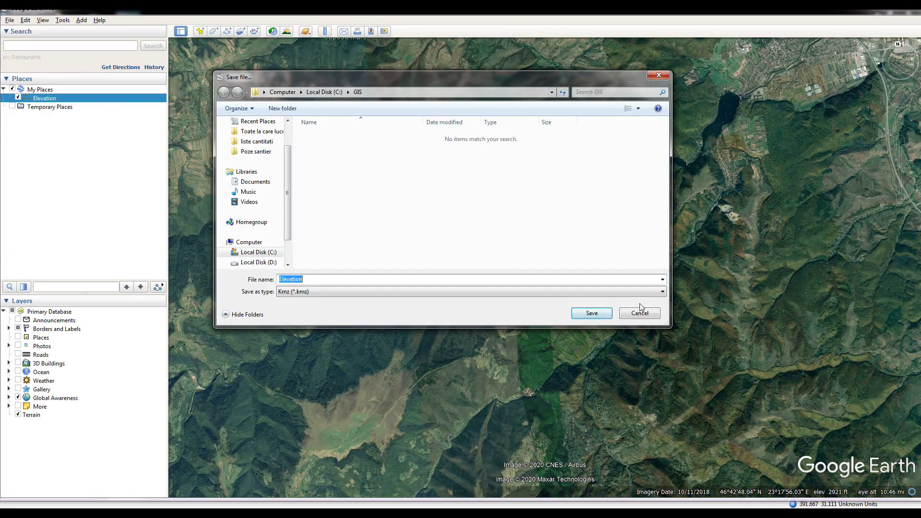
{"action": "left_click", "coordinate": [591, 312]}
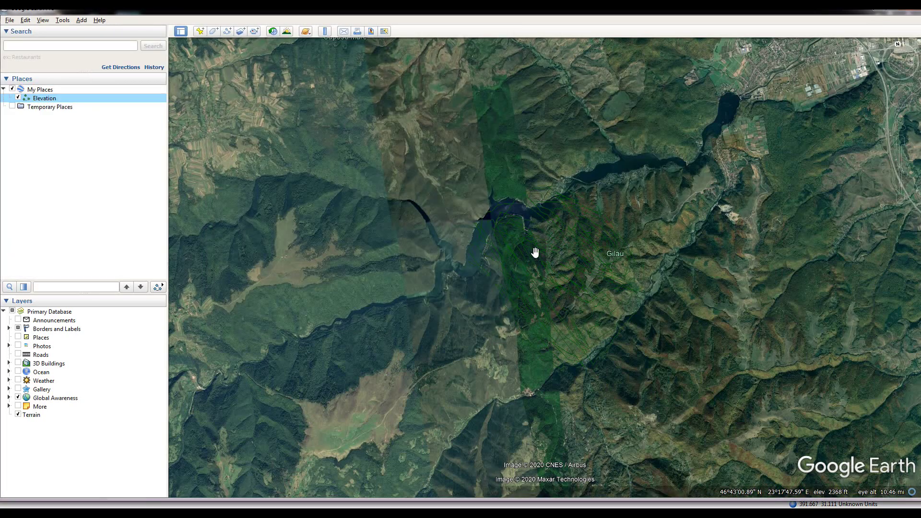
Switch to the GPS Visualizer elevation page in the browser and choose Elevation.kmz as the upload file.
{"action": "key", "text": "alt+Tab"}
{"action": "double_click", "coordinate": [454, 11]}
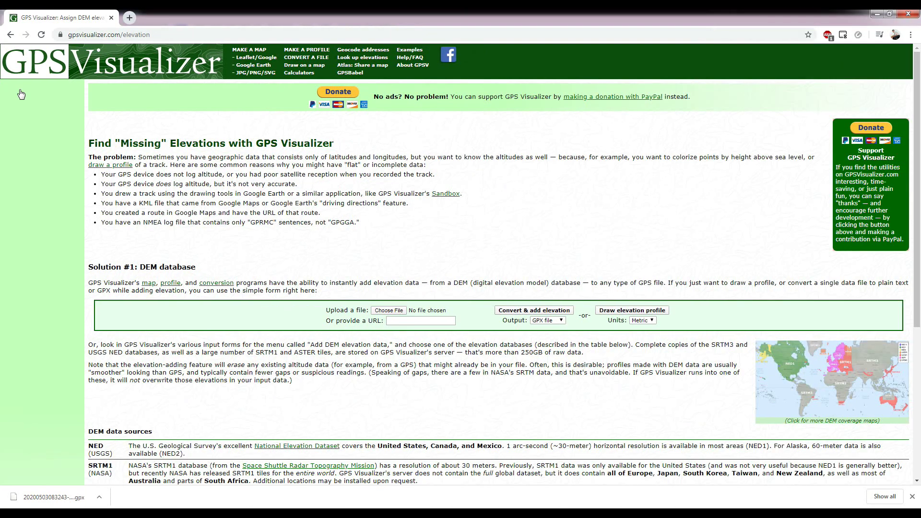
{"action": "left_click", "coordinate": [389, 311]}
{"action": "left_click", "coordinate": [125, 76]}
{"action": "double_click", "coordinate": [126, 77]}
Convert the uploaded file to a GPX file with added elevation and download the result.
{"action": "left_click", "coordinate": [547, 320]}
{"action": "left_click", "coordinate": [549, 326]}
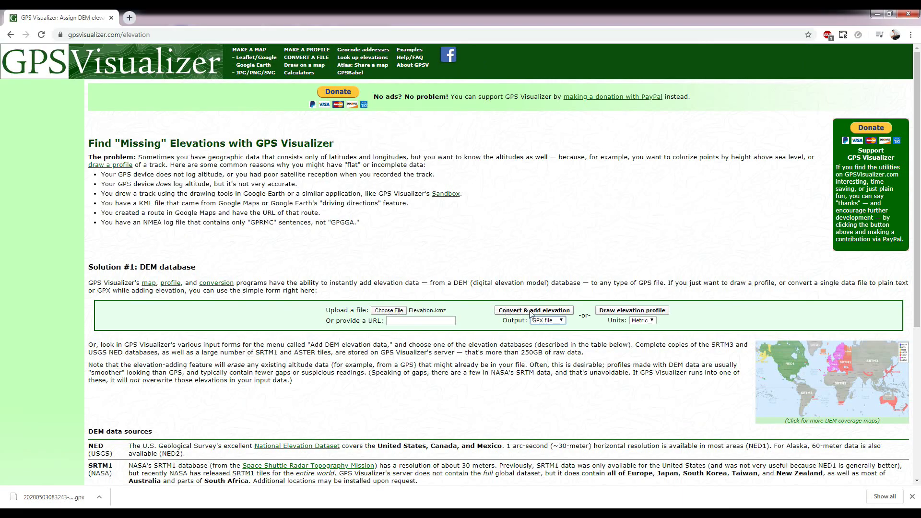
{"action": "left_click", "coordinate": [549, 315]}
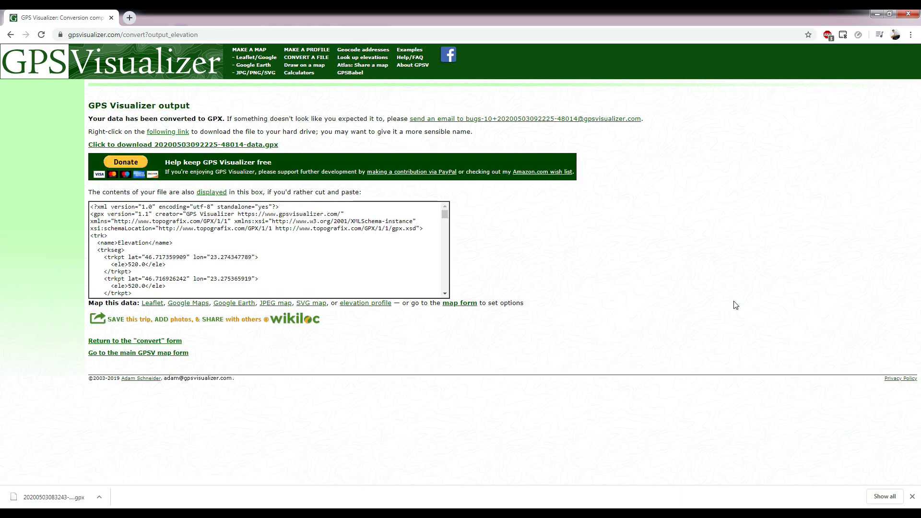
{"action": "left_click", "coordinate": [141, 147]}
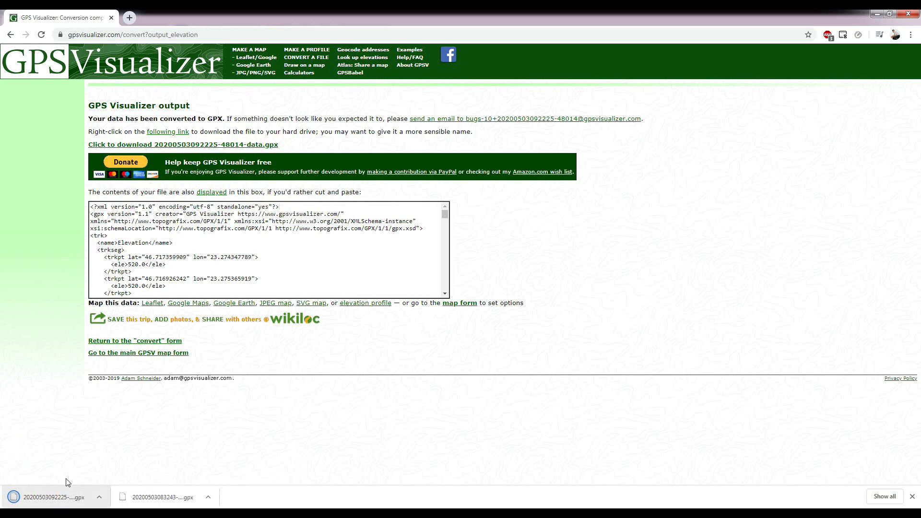
Switch to ArcMap and open the GPX To Features tool from the From GPS conversion tools.
{"action": "left_click", "coordinate": [877, 13]}
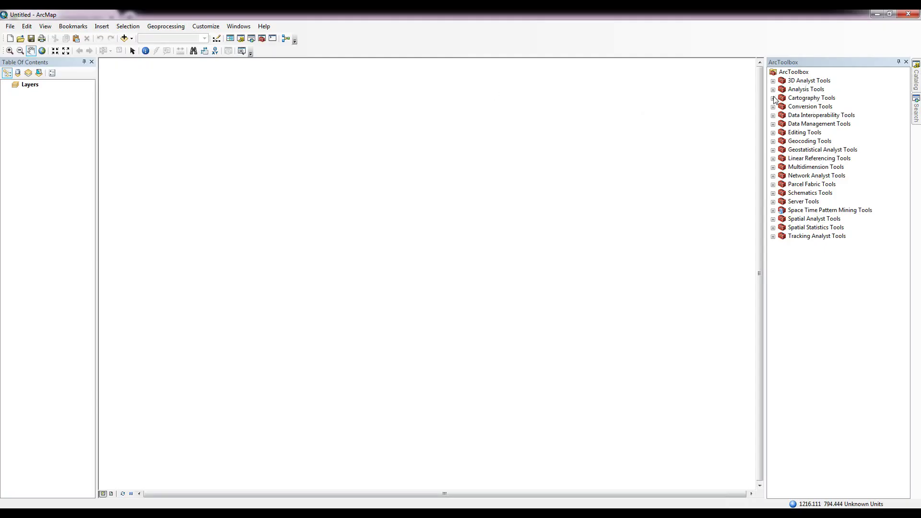
{"action": "double_click", "coordinate": [805, 107]}
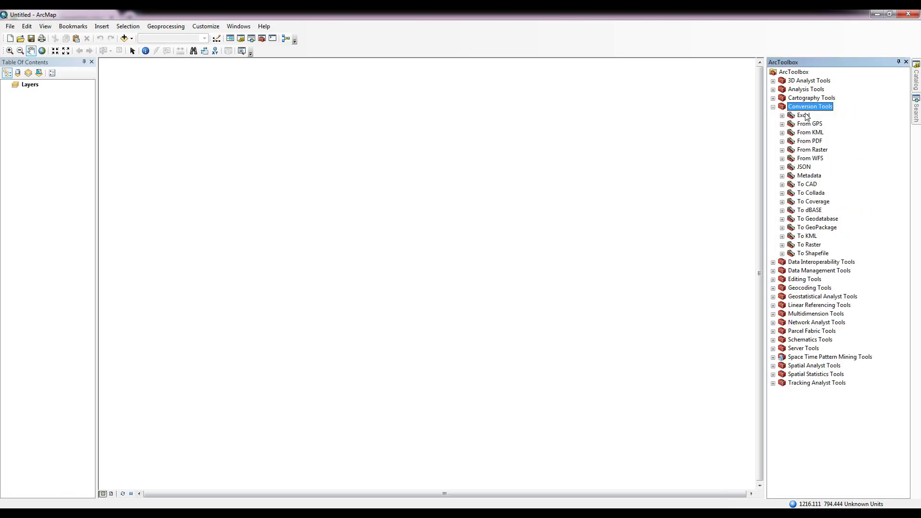
{"action": "double_click", "coordinate": [808, 124]}
{"action": "double_click", "coordinate": [810, 133]}
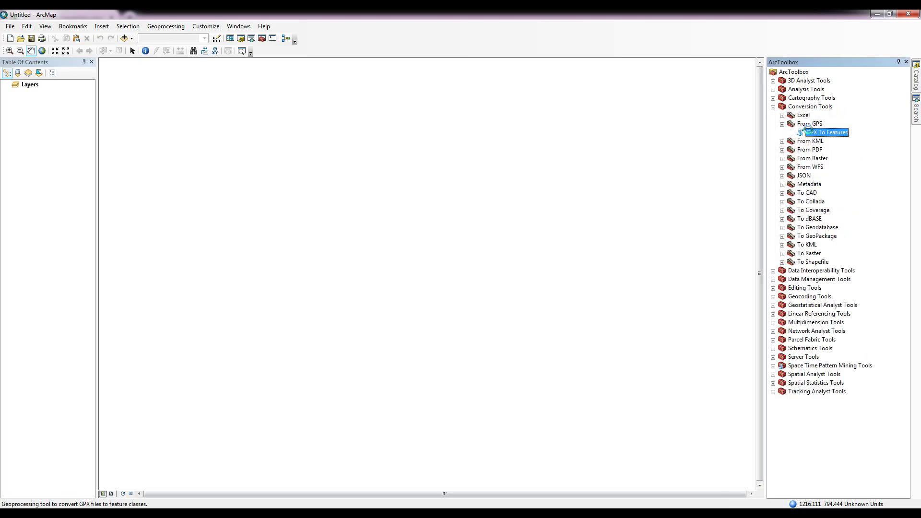
{"action": "left_click", "coordinate": [532, 135]}
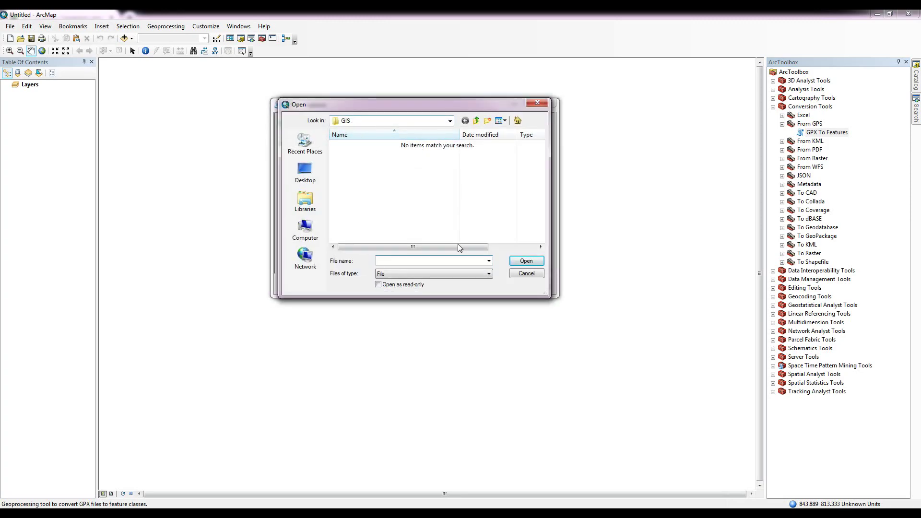
{"action": "left_click_drag", "start_coordinate": [436, 103], "coordinate": [490, 198]}
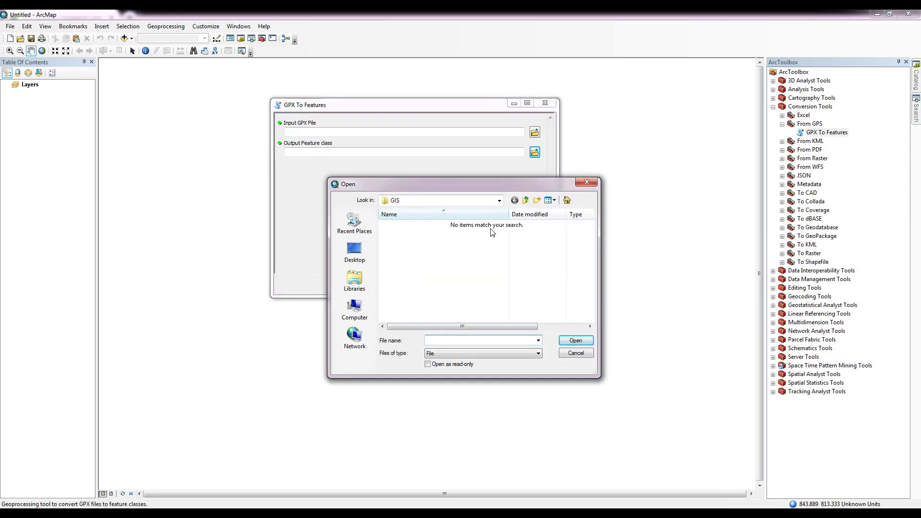
{"action": "left_click", "coordinate": [405, 203]}
{"action": "left_click", "coordinate": [405, 203]}
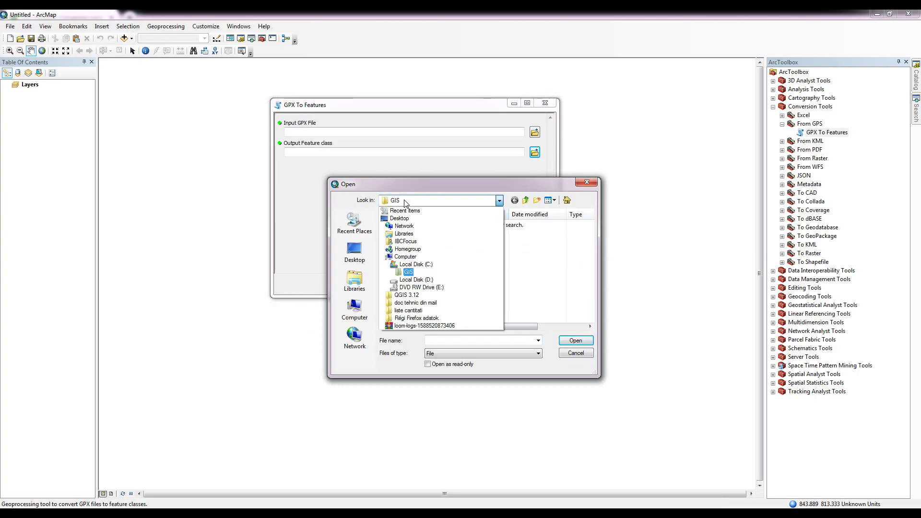
{"action": "left_click", "coordinate": [418, 268]}
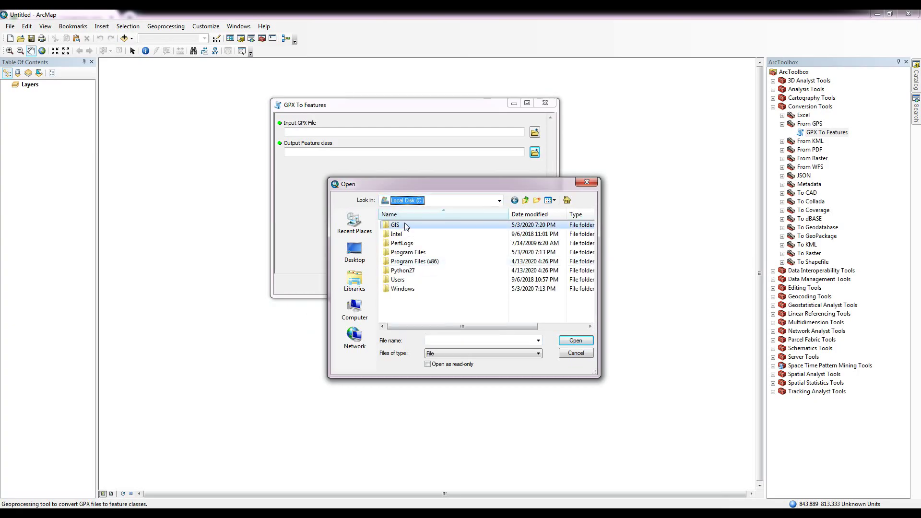
{"action": "double_click", "coordinate": [405, 225]}
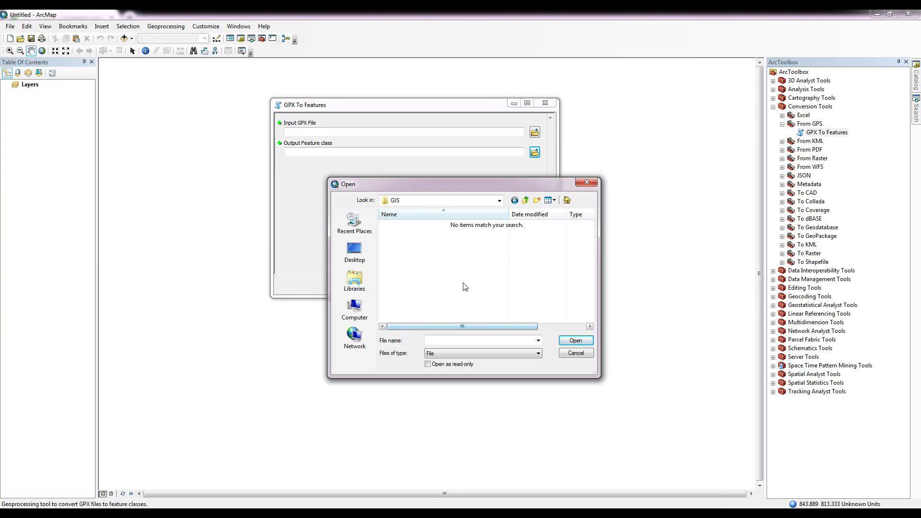
{"action": "left_click", "coordinate": [587, 182]}
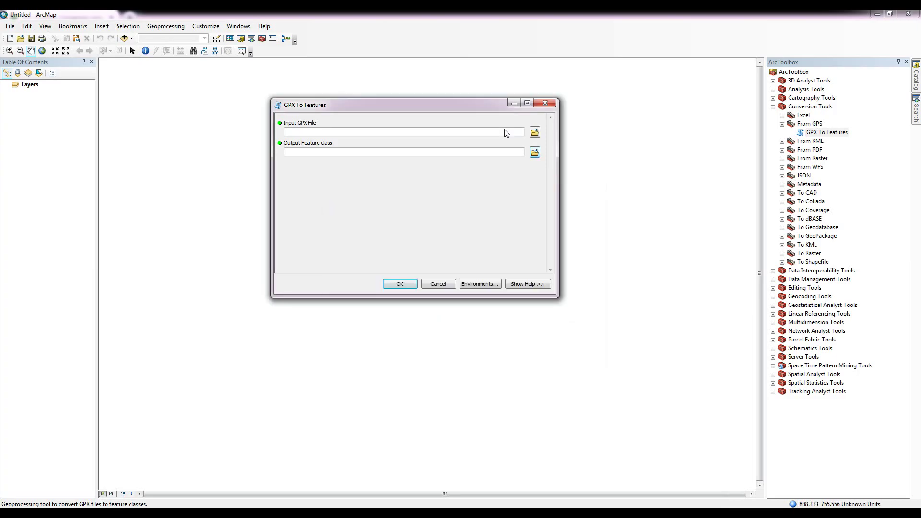
{"action": "left_click", "coordinate": [536, 133]}
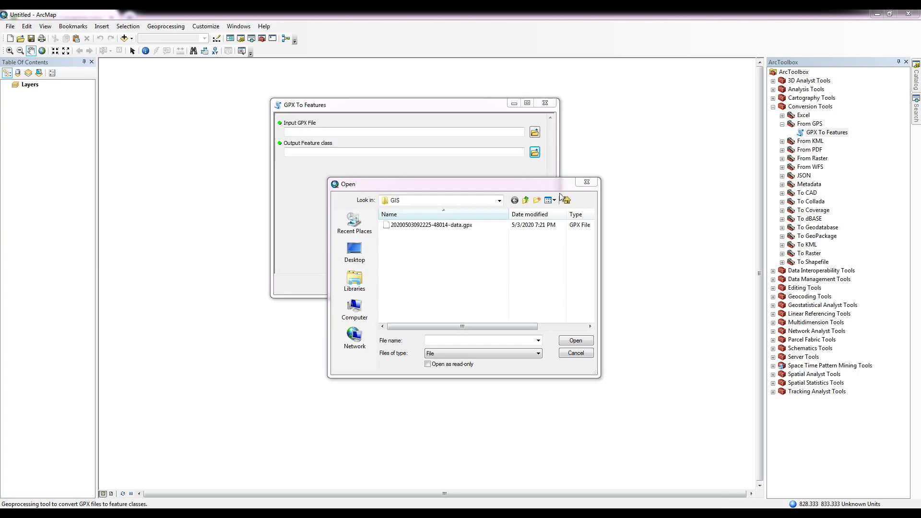
{"action": "double_click", "coordinate": [451, 226]}
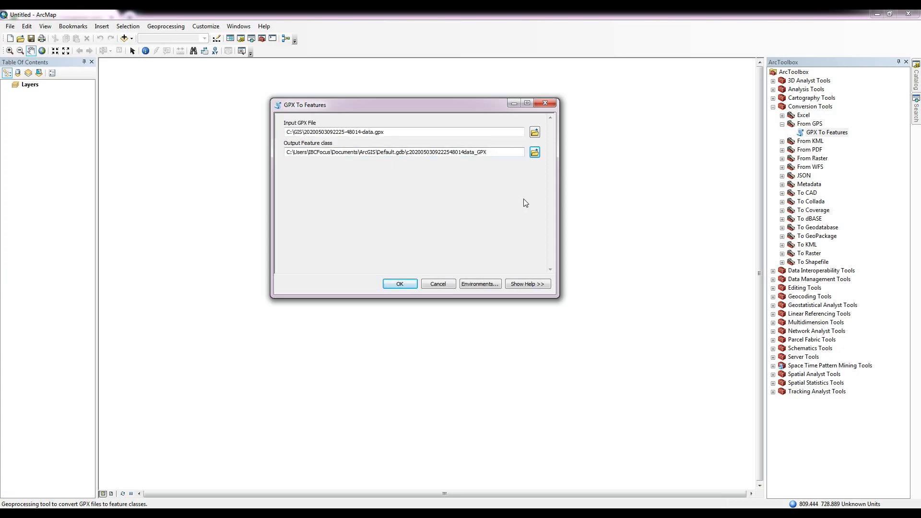
{"action": "left_click", "coordinate": [401, 284]}
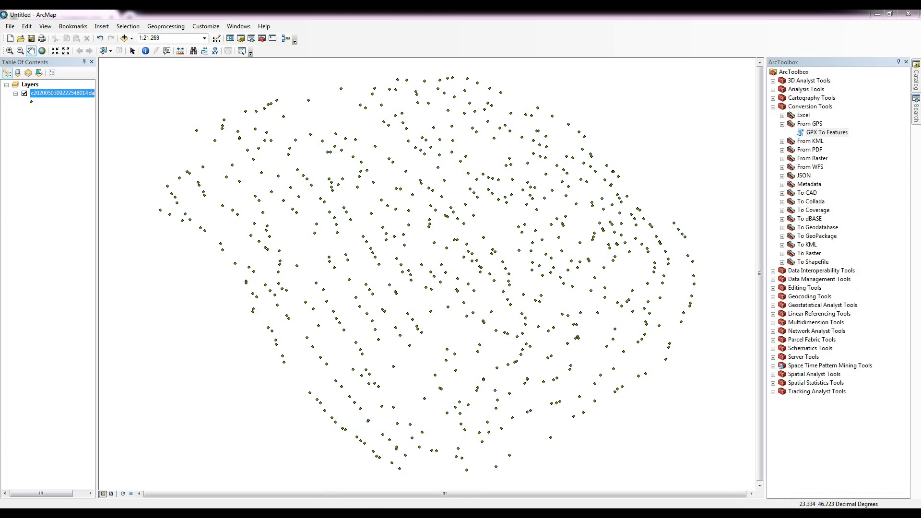
Examine the Elevation values in the GPX point layer's attribute table, then close the table.
{"action": "right_click", "coordinate": [43, 92]}
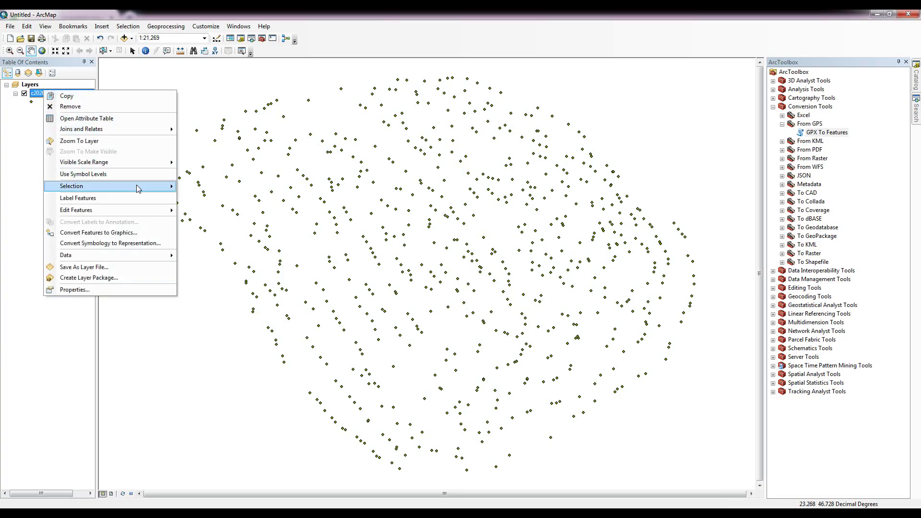
{"action": "left_click", "coordinate": [96, 118]}
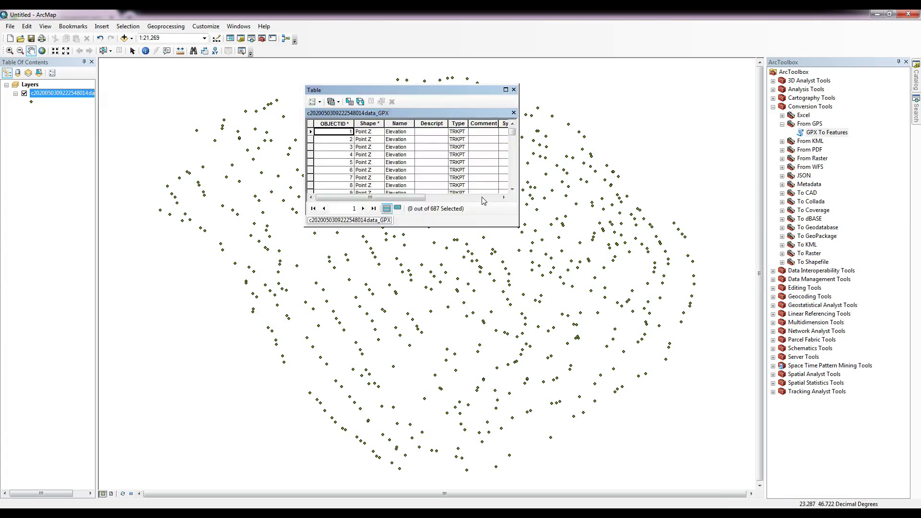
{"action": "left_click_drag", "start_coordinate": [397, 197], "coordinate": [478, 200]}
{"action": "scroll", "coordinate": [457, 172], "scroll_direction": "down", "scroll_amount": 15}
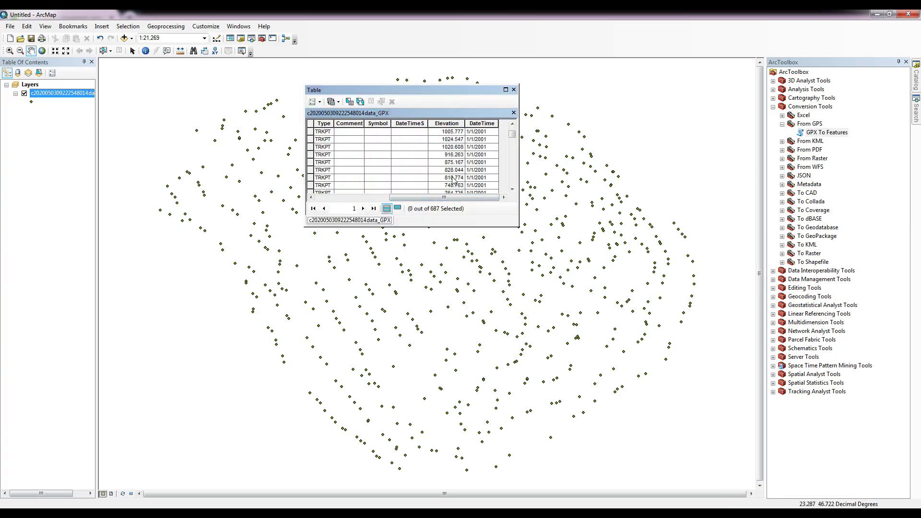
{"action": "mouse_move", "coordinate": [515, 136]}
{"action": "left_mouse_down"}
{"action": "mouse_move", "coordinate": [512, 180]}
{"action": "mouse_move", "coordinate": [512, 135]}
{"action": "left_mouse_up"}
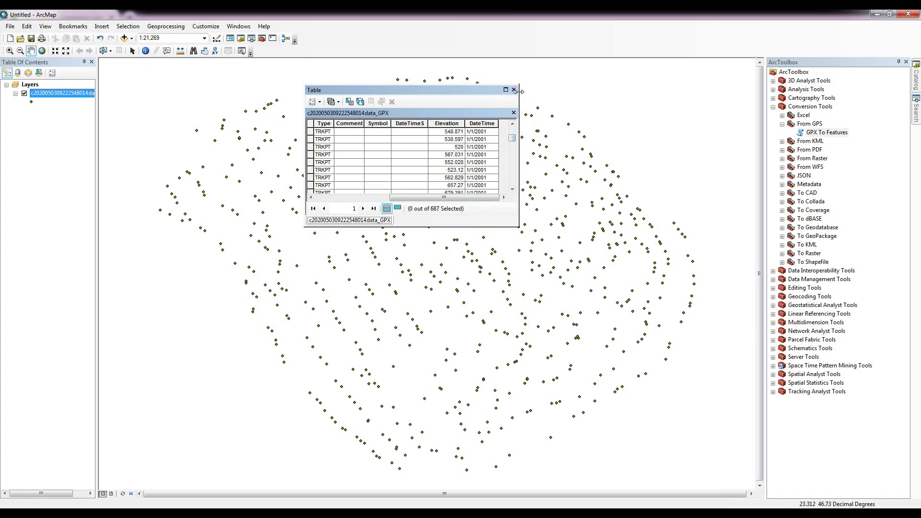
{"action": "left_click", "coordinate": [514, 90]}
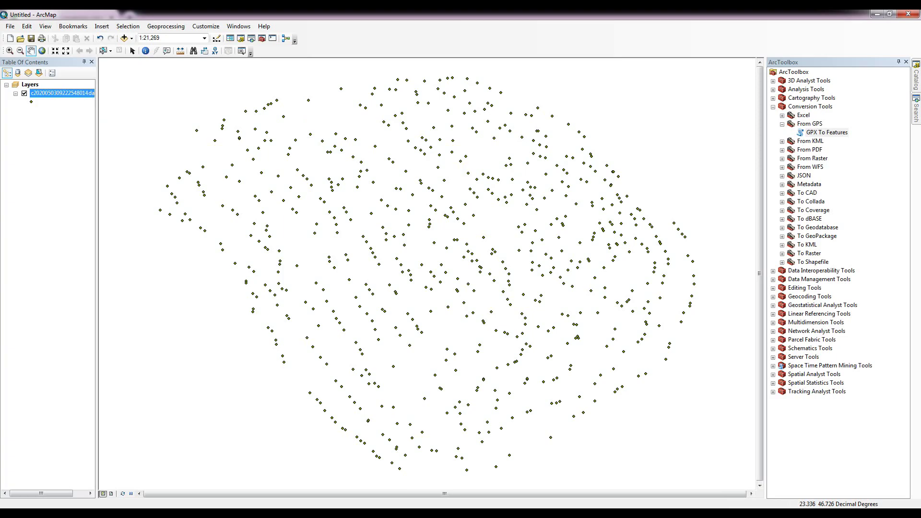
Open the Spatial Analyst IDW interpolation tool with the GPX point layer as input and Elevation as the Z value field.
{"action": "left_click", "coordinate": [772, 374]}
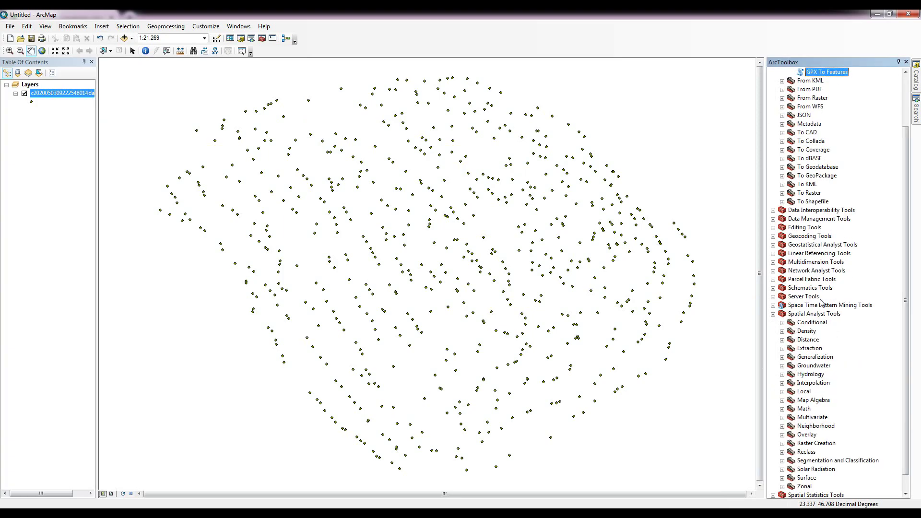
{"action": "double_click", "coordinate": [811, 383]}
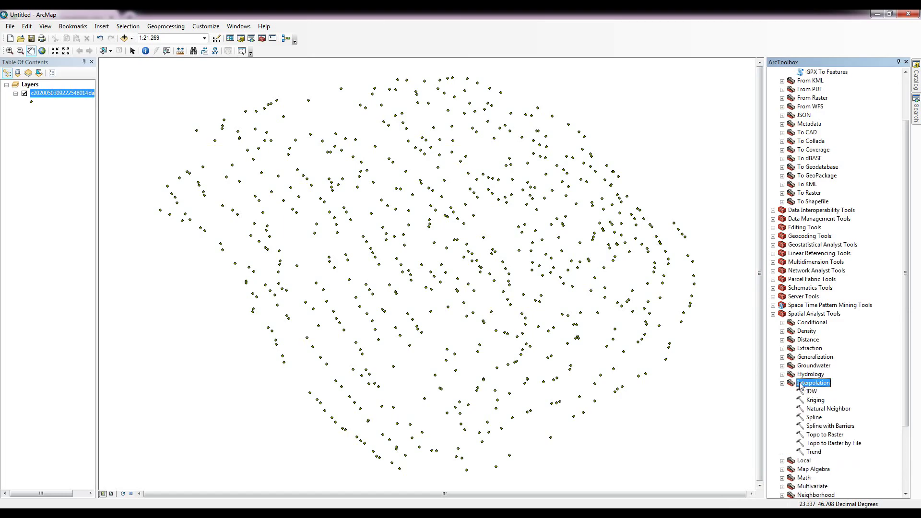
{"action": "left_click", "coordinate": [806, 341]}
{"action": "double_click", "coordinate": [810, 340]}
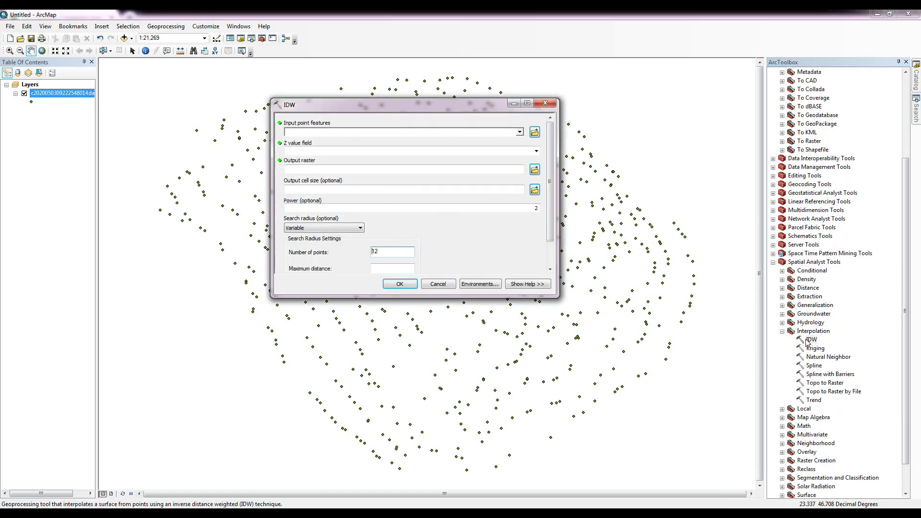
{"action": "left_click", "coordinate": [520, 132]}
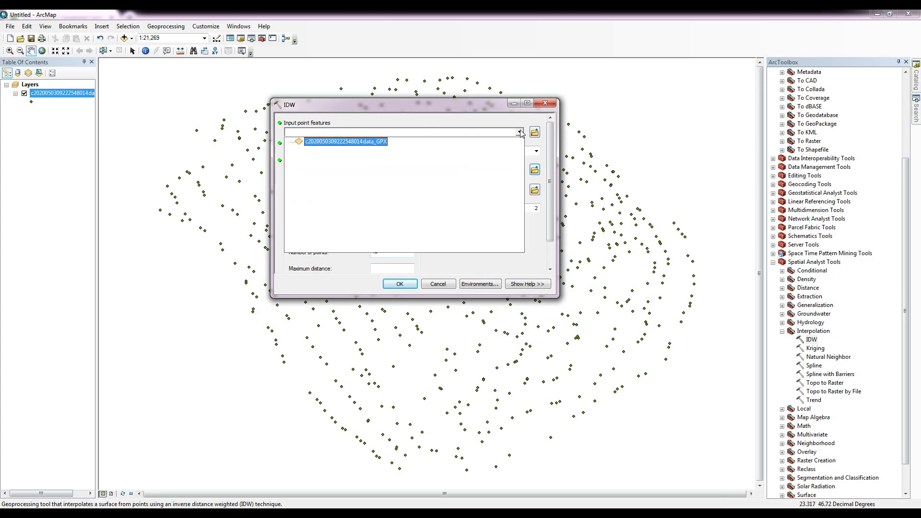
{"action": "left_click", "coordinate": [335, 143]}
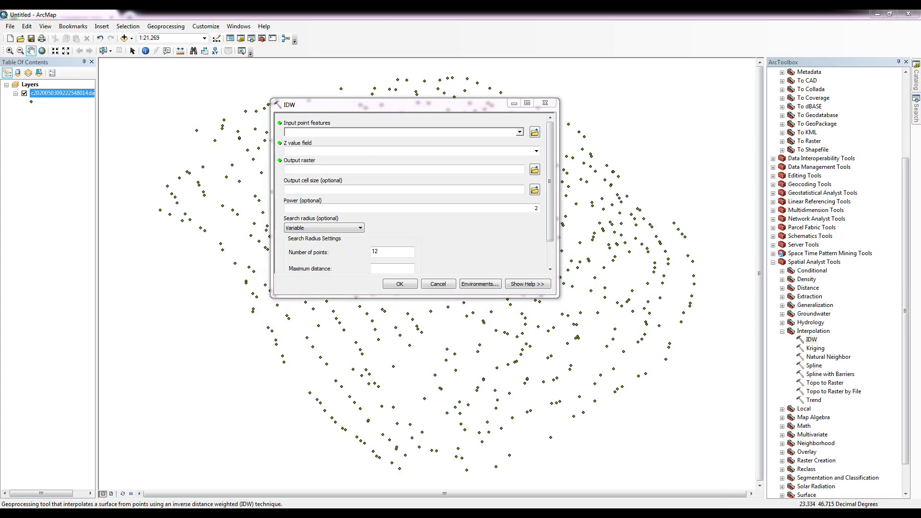
{"action": "left_click", "coordinate": [520, 132]}
{"action": "left_click", "coordinate": [379, 142]}
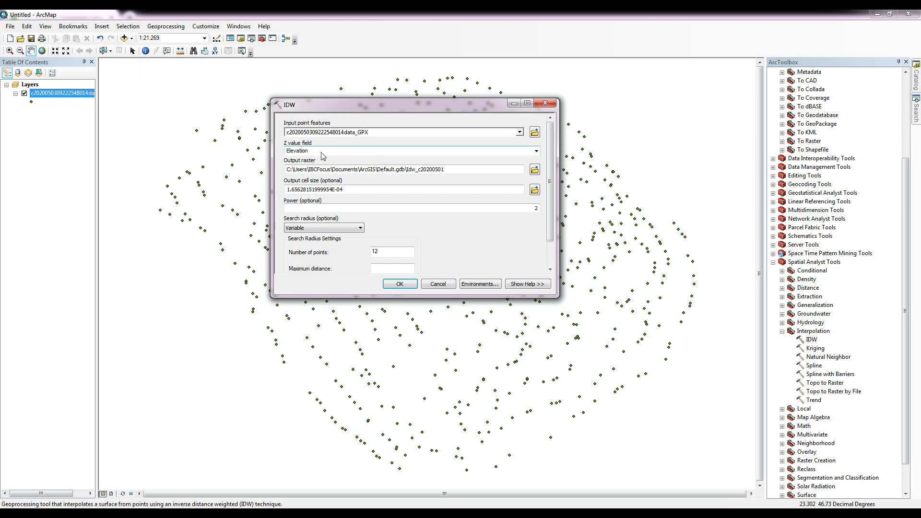
Name the output raster Elevation01 in Default.gdb and run the IDW interpolation with the default power and search radius settings.
{"action": "left_click", "coordinate": [534, 169]}
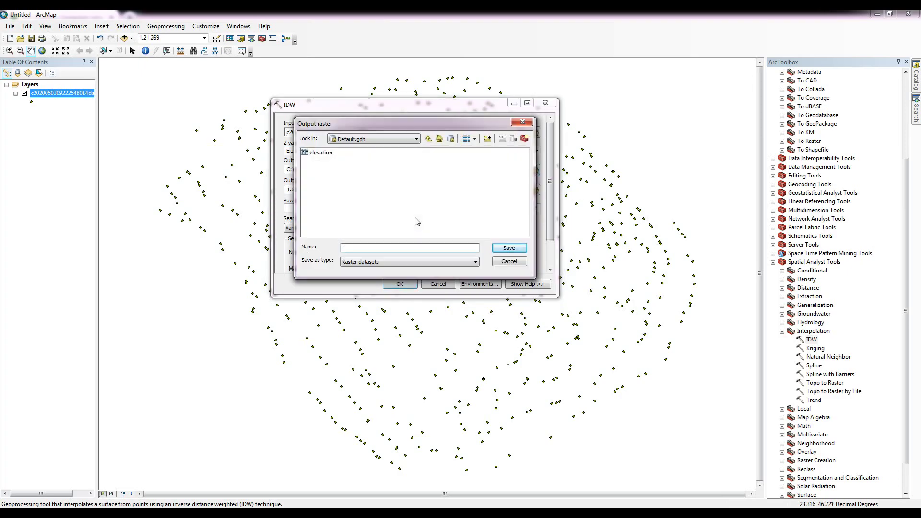
{"action": "type", "text": "Elevation01"}
{"action": "key", "text": "Return"}
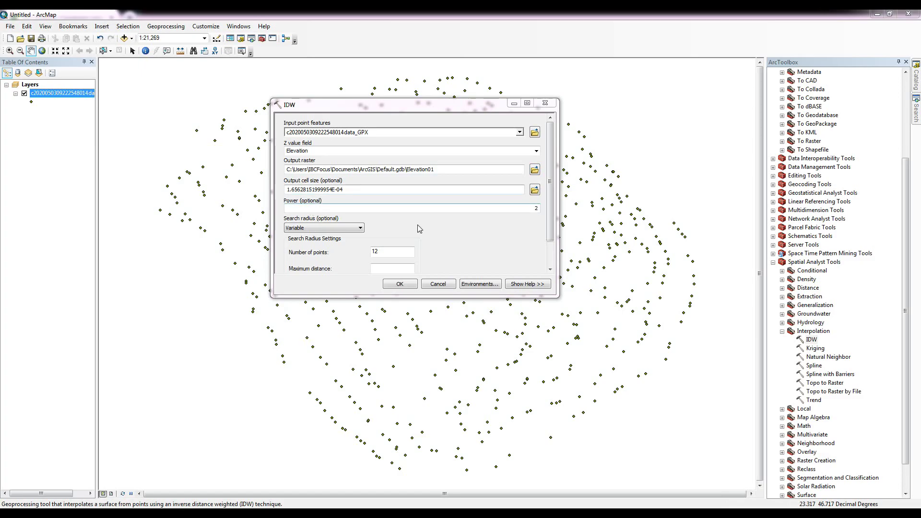
{"action": "scroll", "coordinate": [551, 222], "scroll_direction": "down", "scroll_amount": 2}
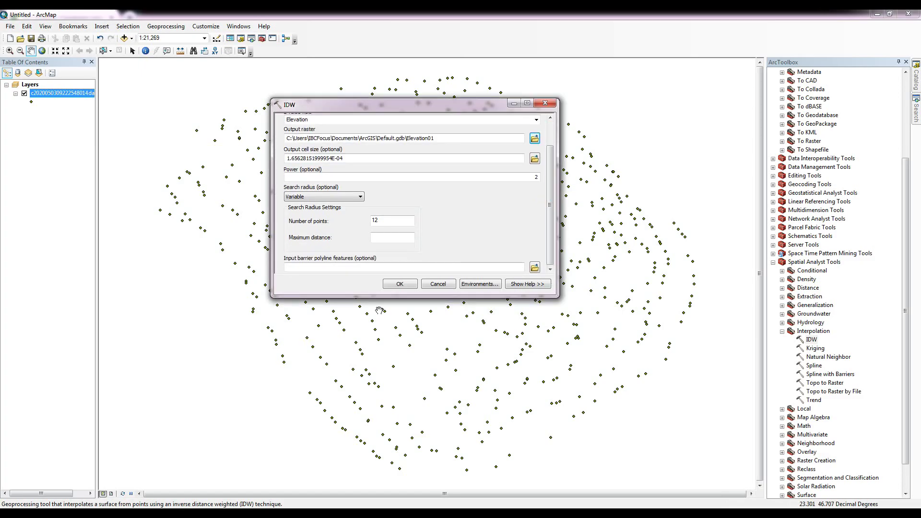
{"action": "left_click", "coordinate": [394, 285]}
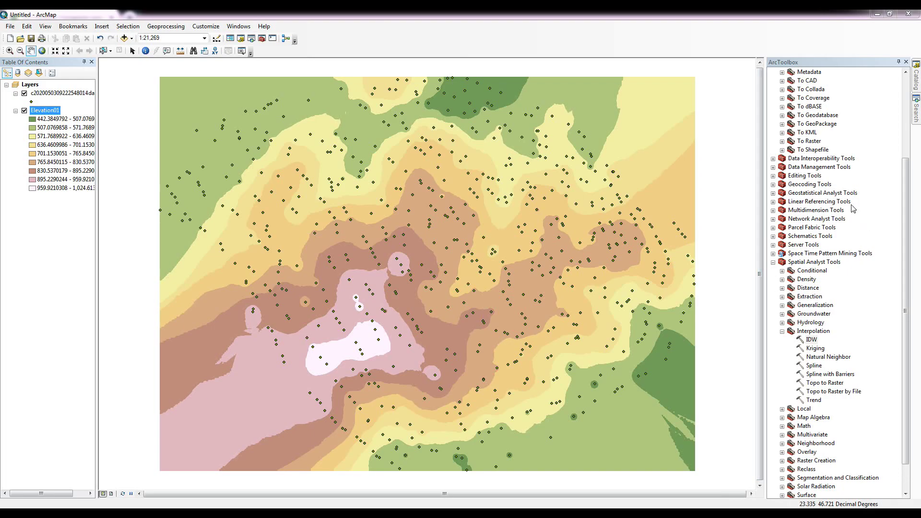
Set up the Spatial Analyst Contour tool with Elevation01 as the input raster and CounterLine in Default.gdb as the output feature class.
{"action": "left_click", "coordinate": [782, 331]}
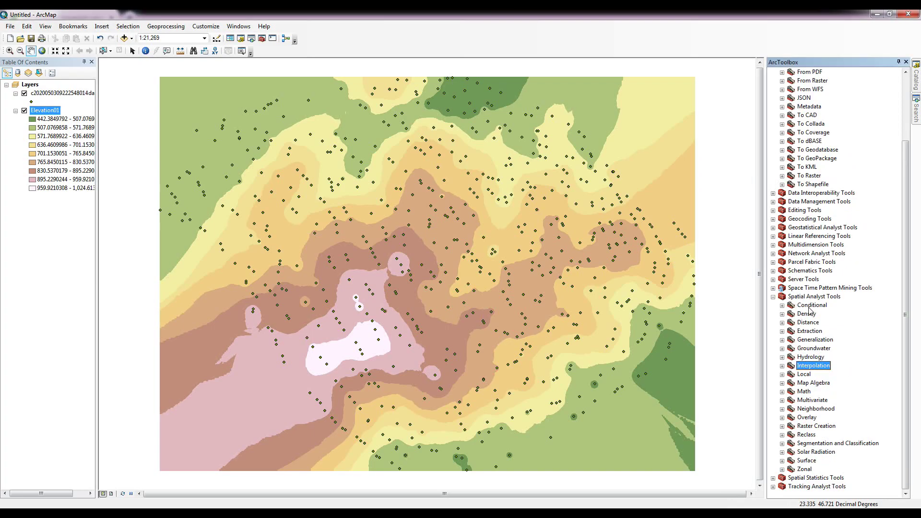
{"action": "left_click", "coordinate": [782, 461]}
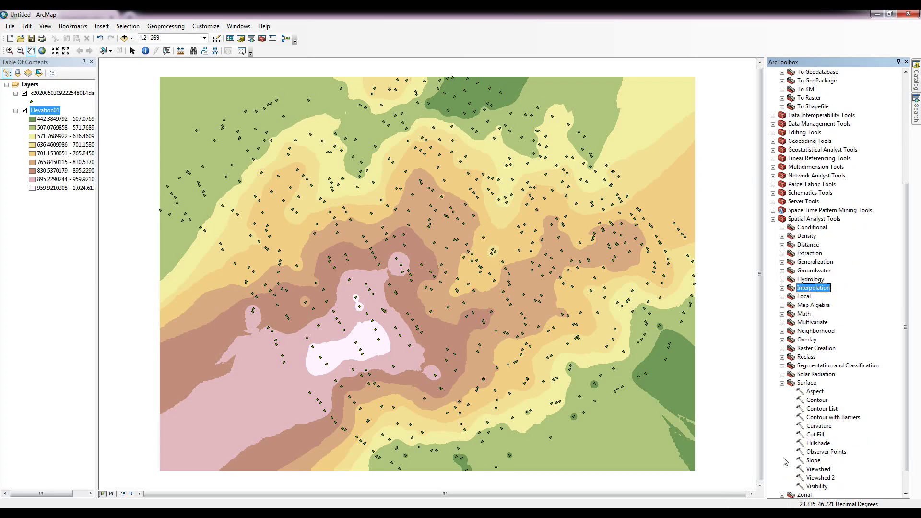
{"action": "double_click", "coordinate": [815, 401]}
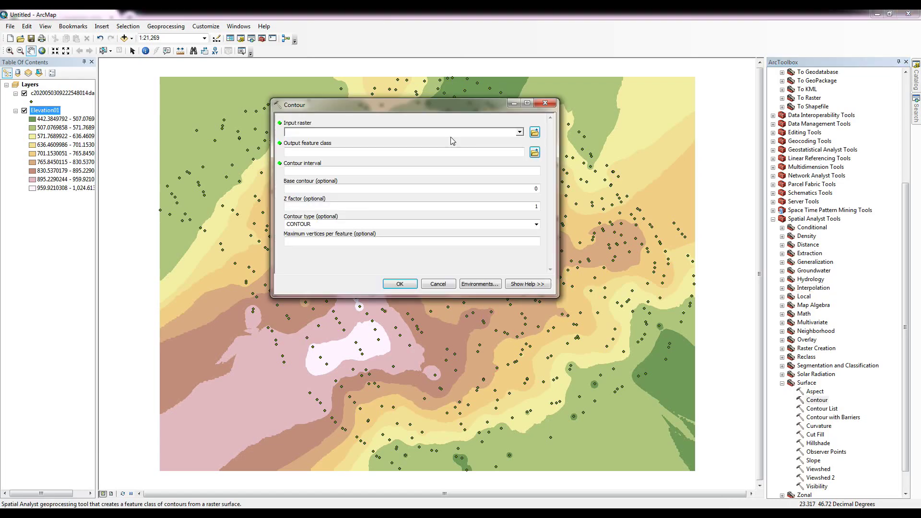
{"action": "left_click", "coordinate": [515, 137]}
{"action": "left_click", "coordinate": [324, 145]}
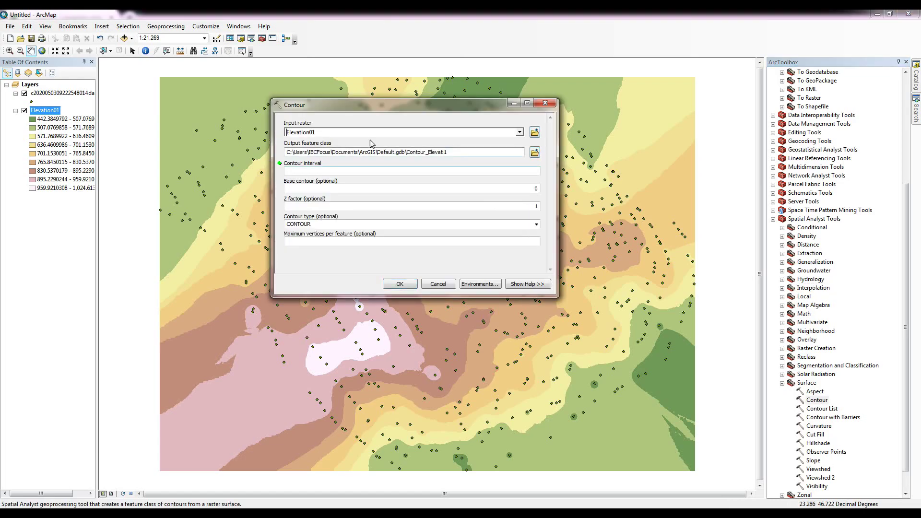
{"action": "left_click", "coordinate": [534, 152]}
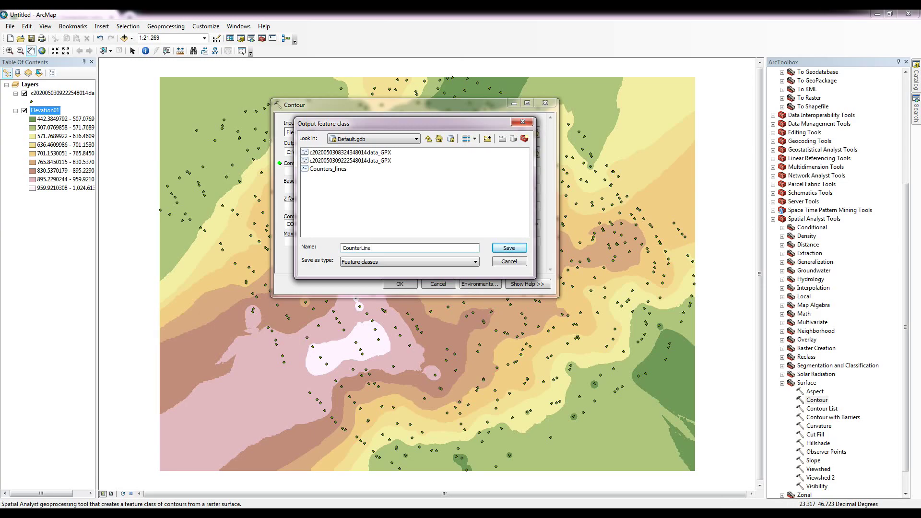
{"action": "key", "text": "Return"}
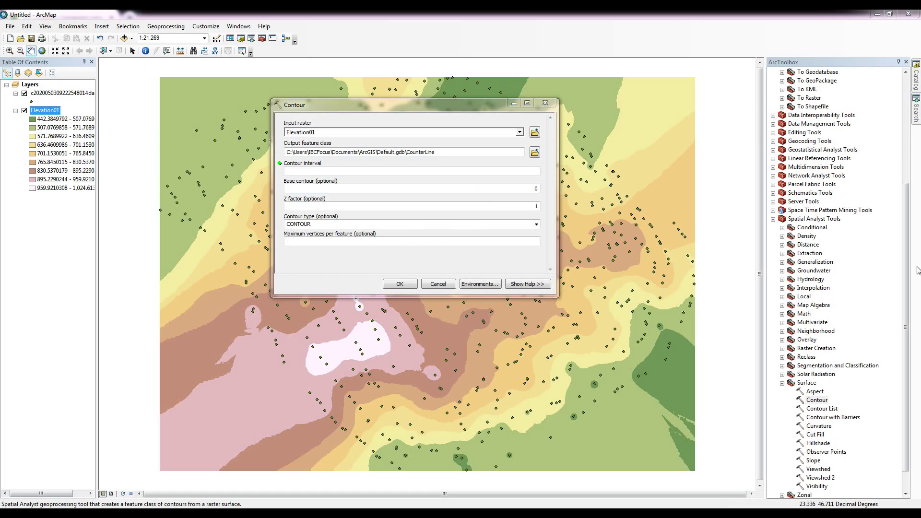
Try to run the Contour tool with a base contour of 10 and no contour interval.
{"action": "double_click", "coordinate": [537, 189]}
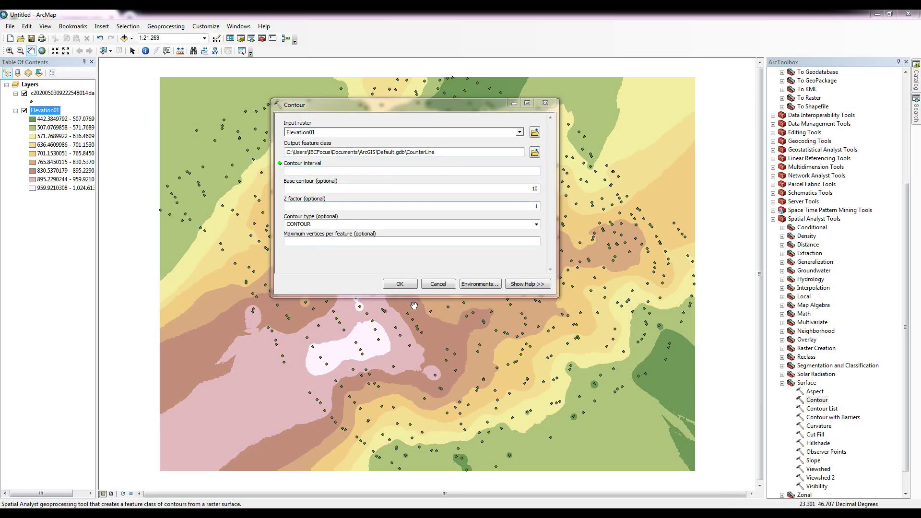
{"action": "left_click", "coordinate": [409, 286]}
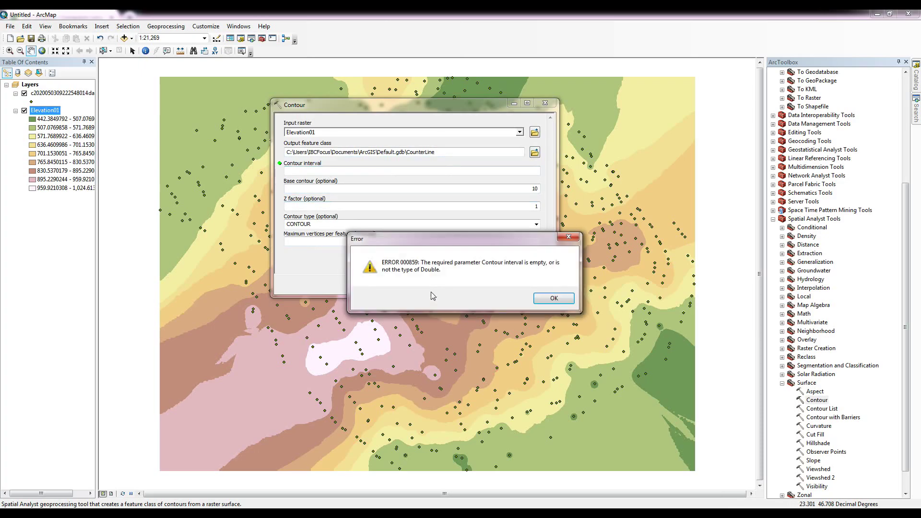
{"action": "left_click", "coordinate": [557, 302]}
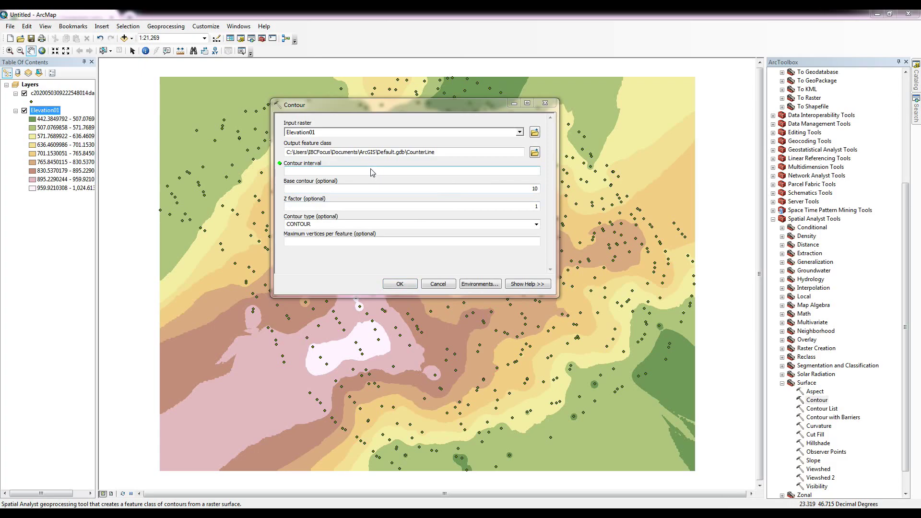
Set the contour interval to 10 and the base contour to 1, and generate the contour lines.
{"action": "left_click", "coordinate": [384, 172]}
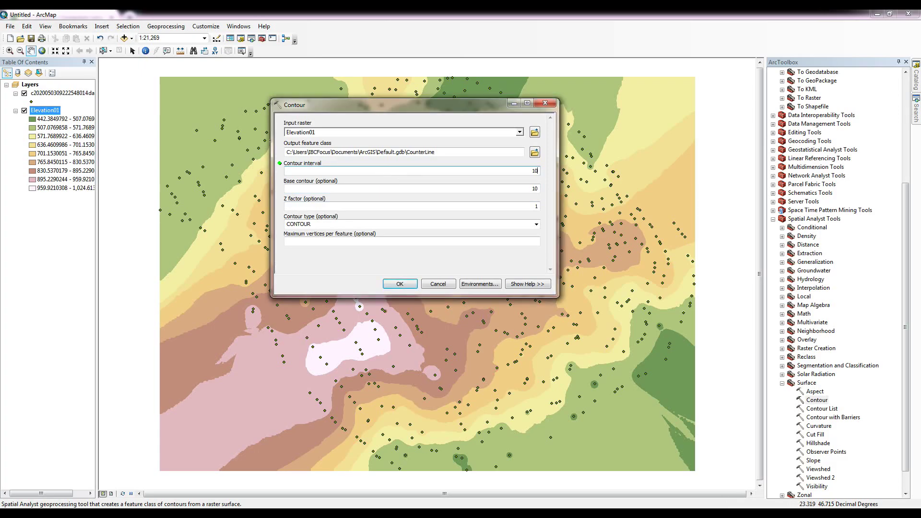
{"action": "double_click", "coordinate": [534, 189]}
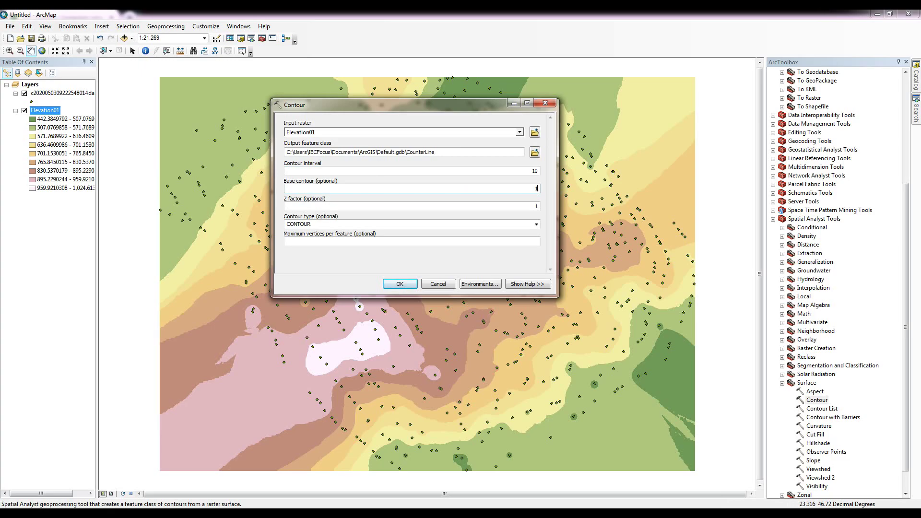
{"action": "left_click", "coordinate": [396, 283]}
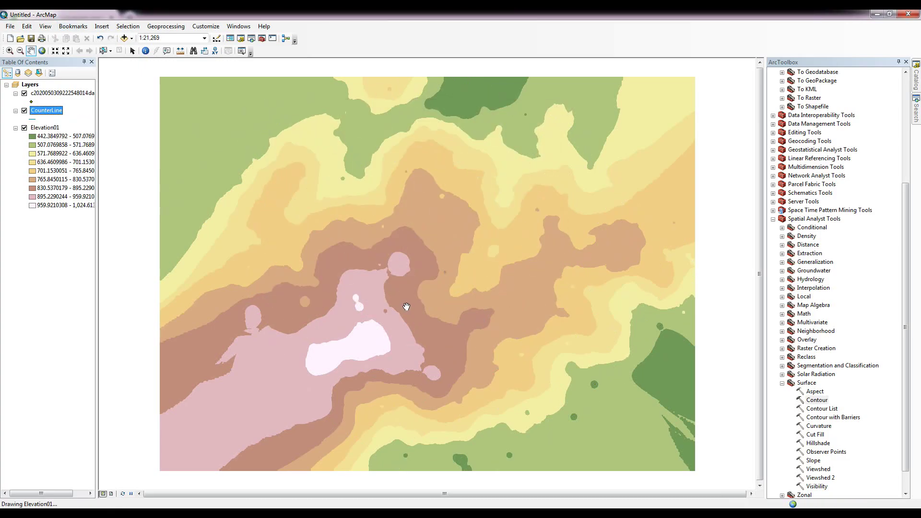
Hide the Elevation01 raster and GPX point layers, and identify the attributes of a contour line near the map centre.
{"action": "left_click", "coordinate": [24, 128]}
{"action": "left_click", "coordinate": [24, 93]}
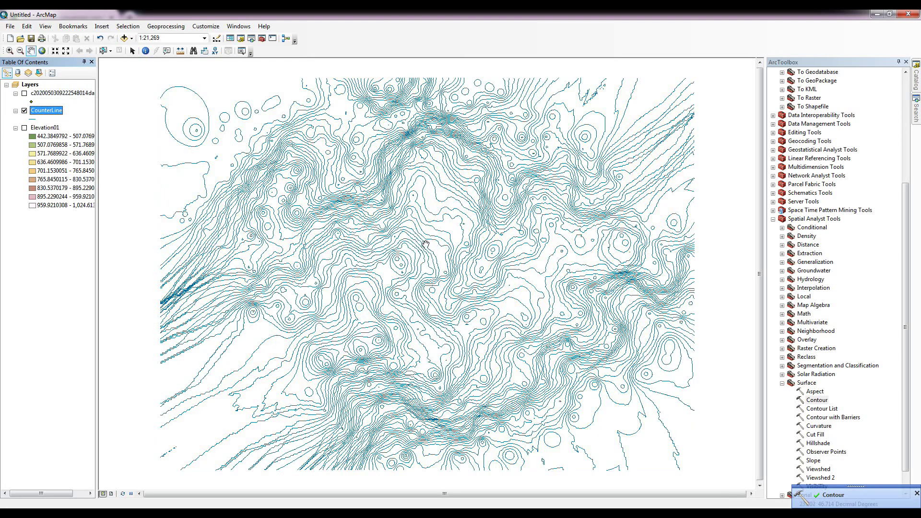
{"action": "left_click", "coordinate": [145, 50]}
{"action": "left_click", "coordinate": [436, 275]}
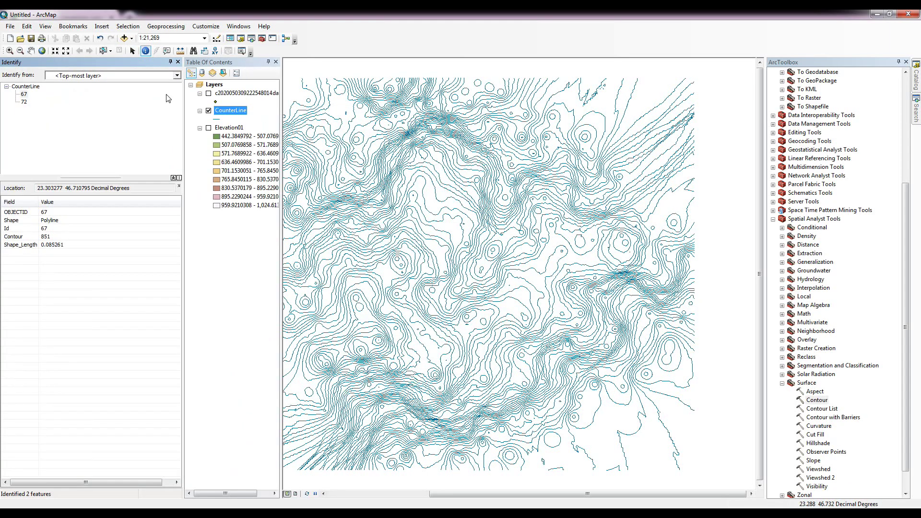
{"action": "left_click", "coordinate": [177, 62]}
Turn on feature labels for the CounterLine layer and check them on the map.
{"action": "right_click", "coordinate": [50, 111]}
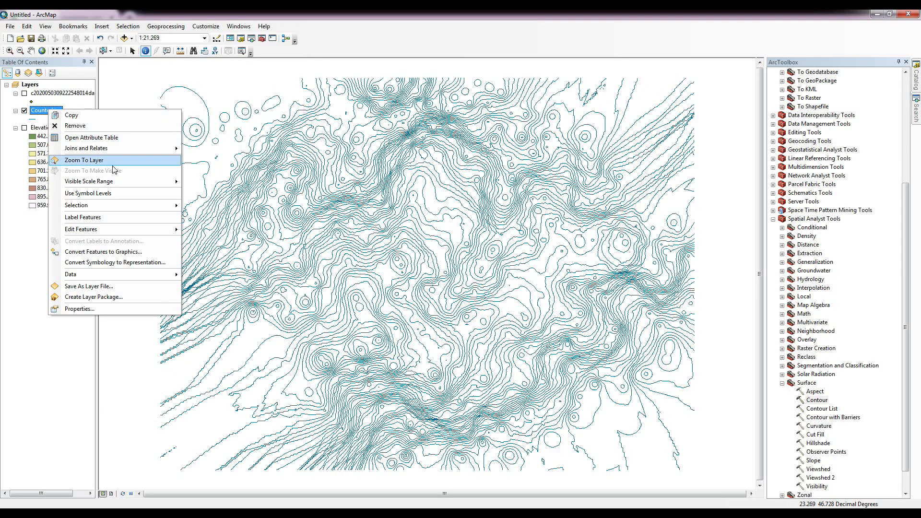
{"action": "left_click", "coordinate": [124, 223]}
{"action": "scroll", "coordinate": [400, 263], "scroll_direction": "down", "scroll_amount": 2}
{"action": "scroll", "coordinate": [401, 263], "scroll_direction": "down", "scroll_amount": 2}
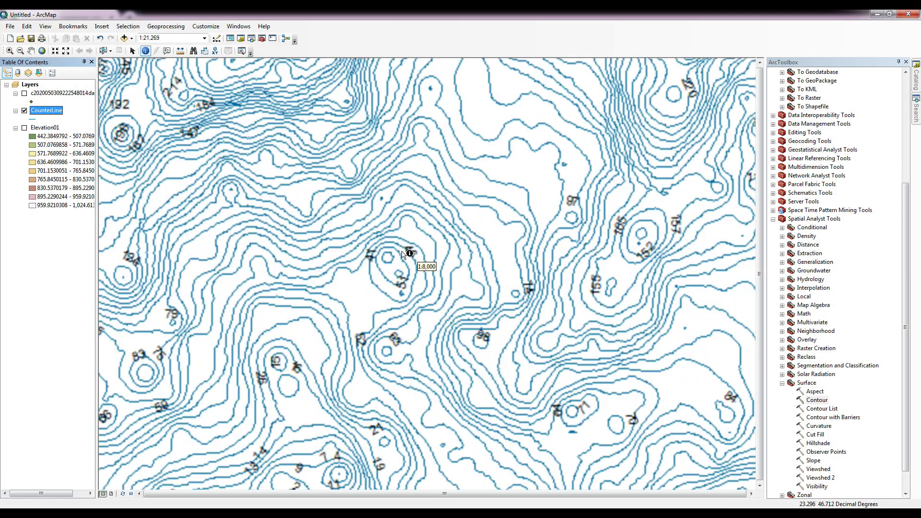
{"action": "left_click_drag", "start_coordinate": [609, 154], "coordinate": [541, 330]}
{"action": "left_click_drag", "start_coordinate": [683, 87], "coordinate": [590, 210]}
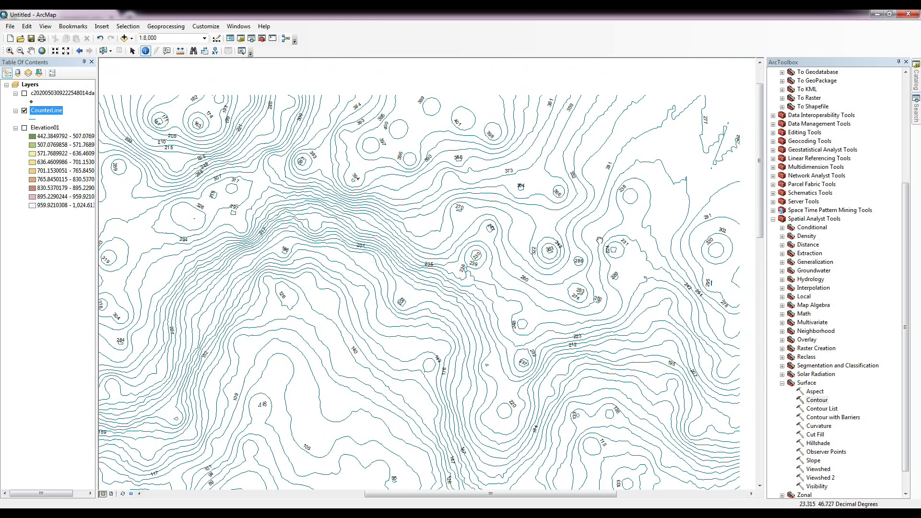
{"action": "scroll", "coordinate": [493, 304], "scroll_direction": "up", "scroll_amount": 4}
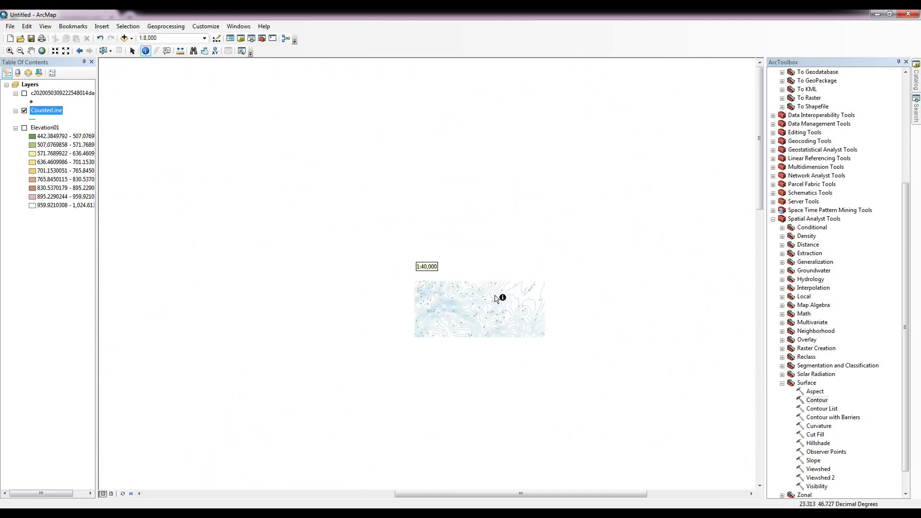